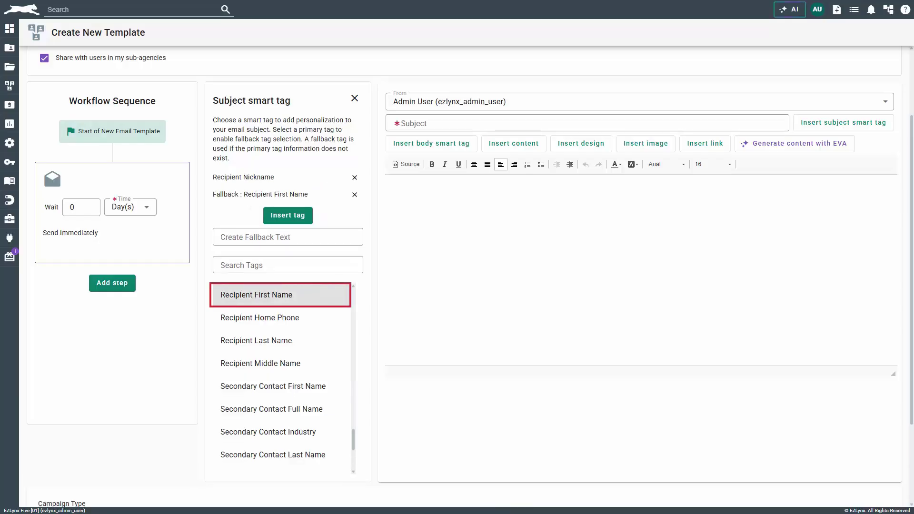
# Set the subject to 'Happy Birthday' plus the Recipient Nickname tag, falling back to Recipient First Name
pyautogui.write('Happy Birthday')
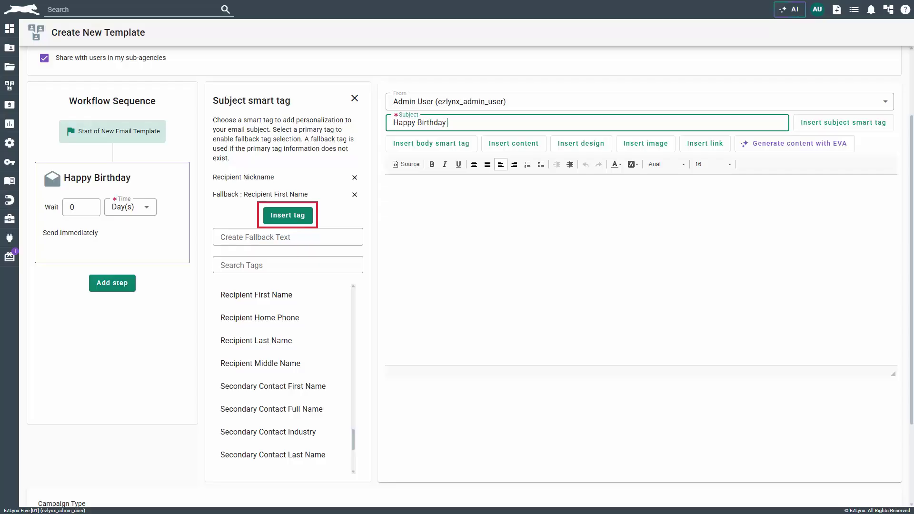
pyautogui.click(288, 215)
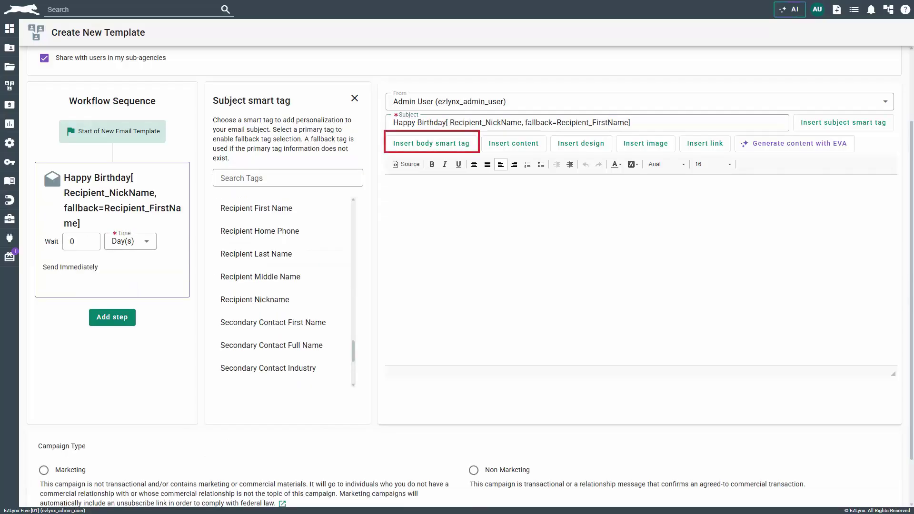